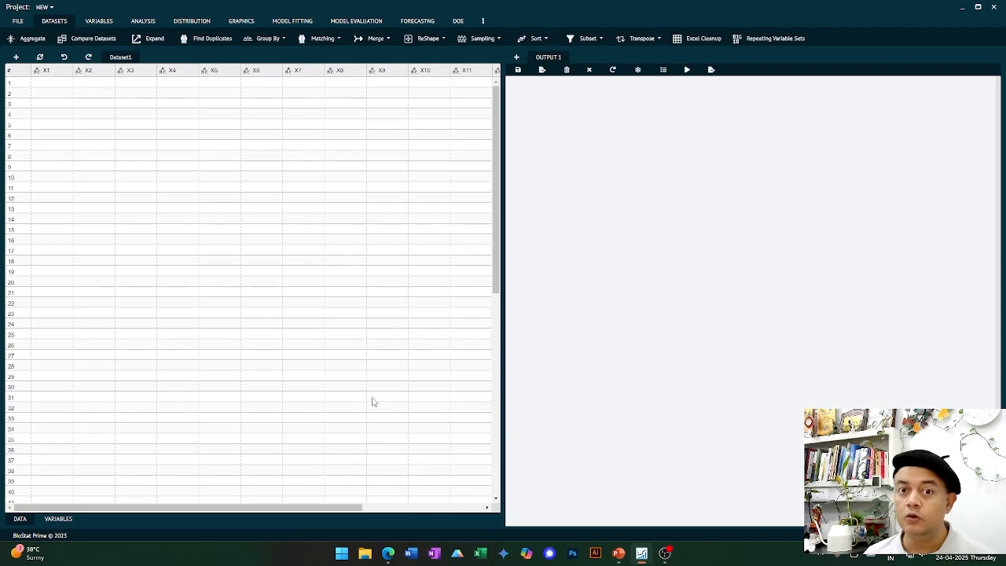
left_click(124, 135)
left_click(87, 147)
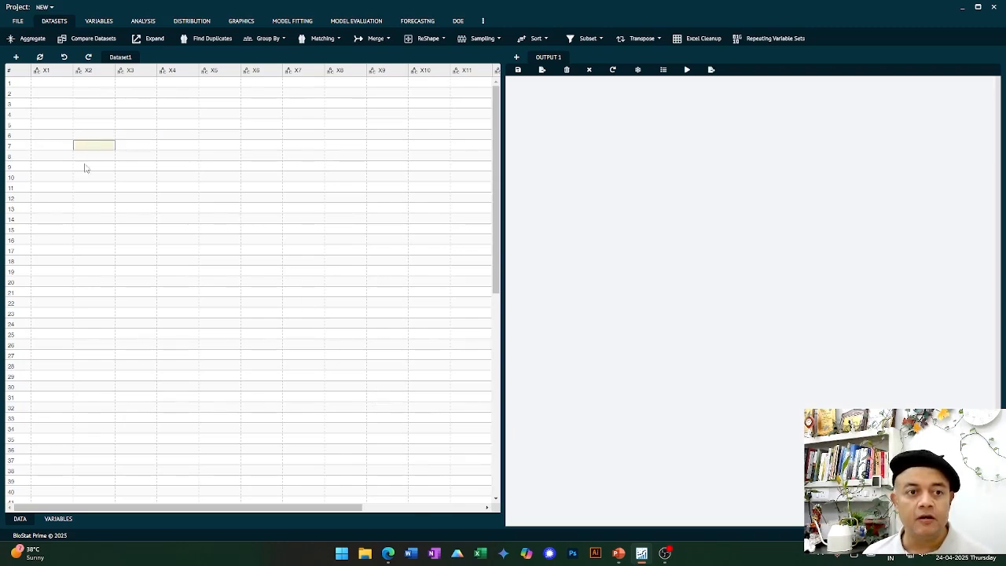
left_click(84, 198)
left_click(75, 148)
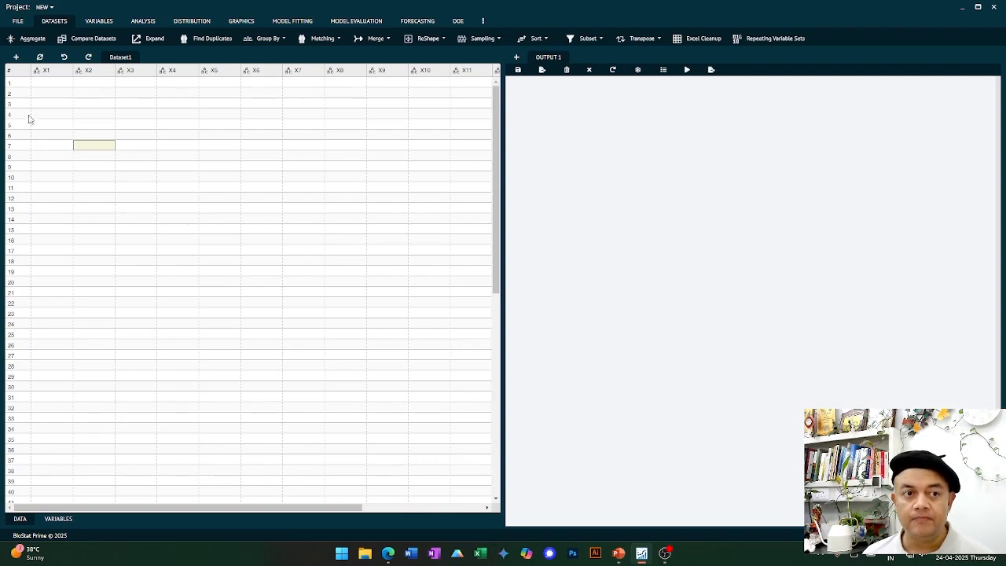
left_click(36, 93)
left_click(45, 83)
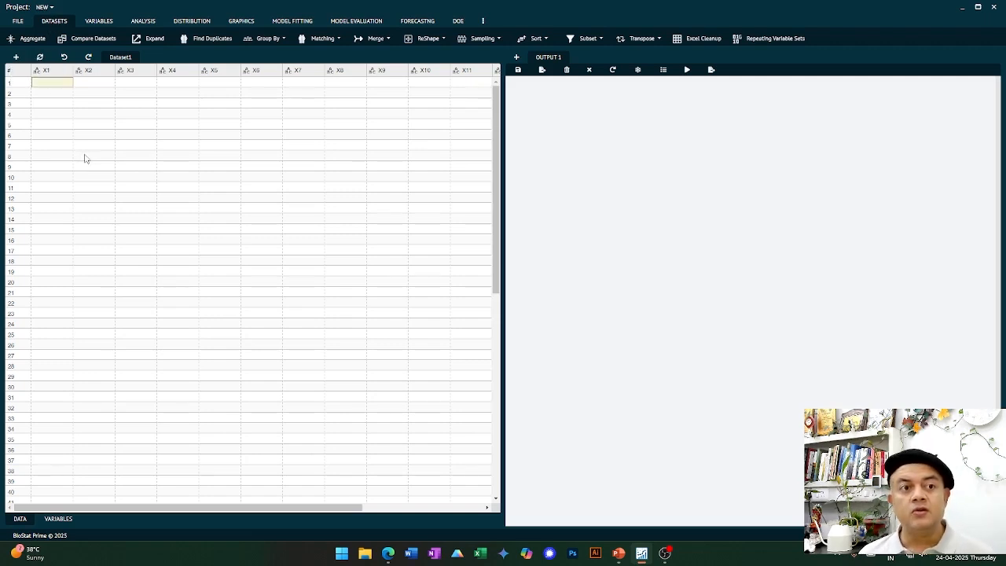
Step: Open Independent t test data.csv as a comma-separated dataset with headers in the first row and a decimal point as decimal character
left_click(18, 21)
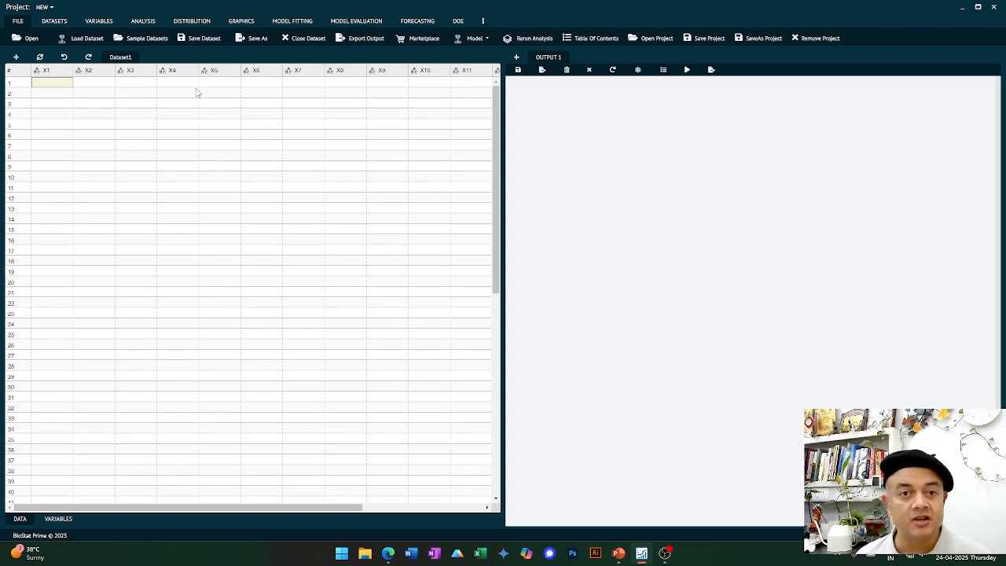
left_click(23, 43)
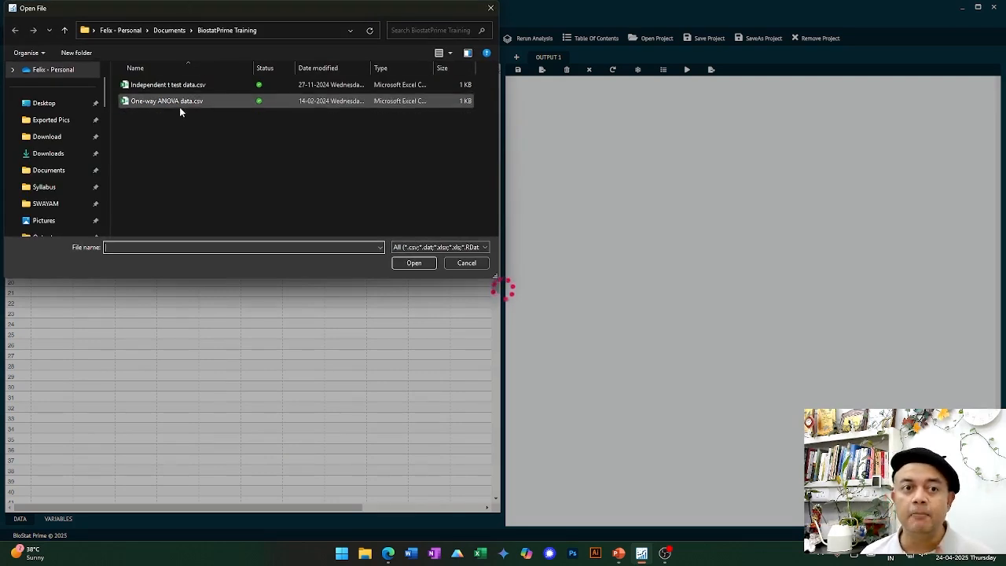
left_click(184, 85)
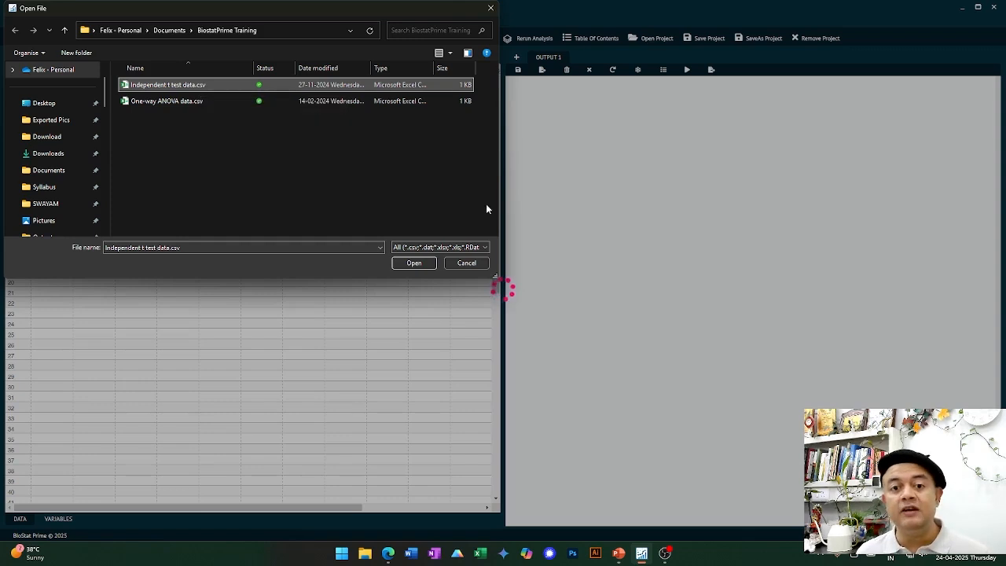
left_click(471, 247)
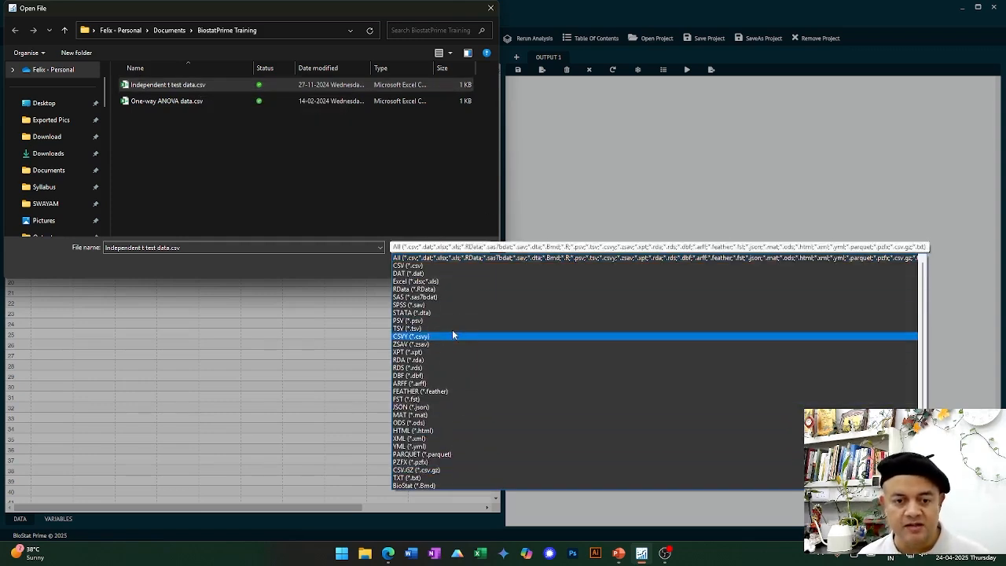
left_click(391, 165)
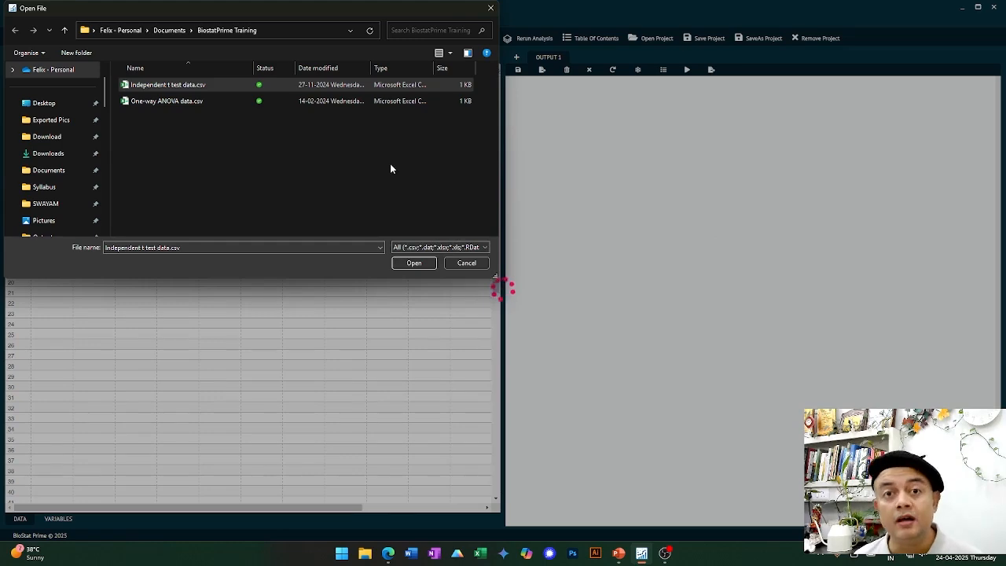
left_click(196, 85)
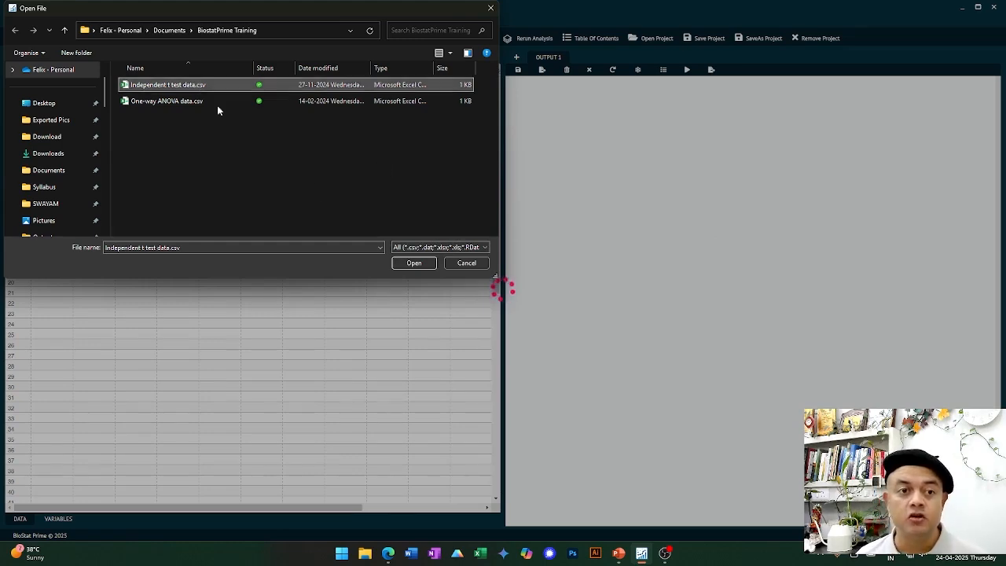
left_click(414, 262)
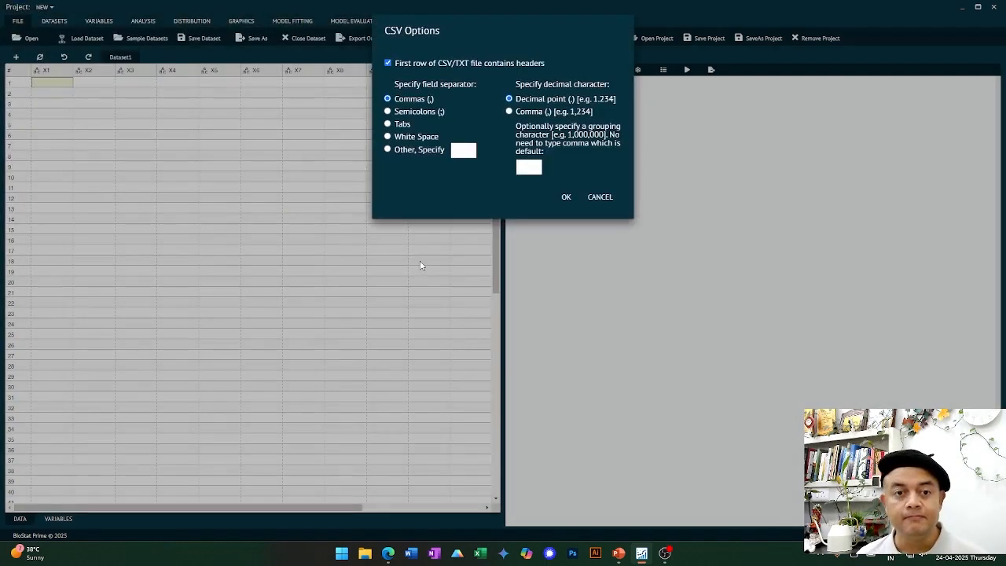
left_click(568, 198)
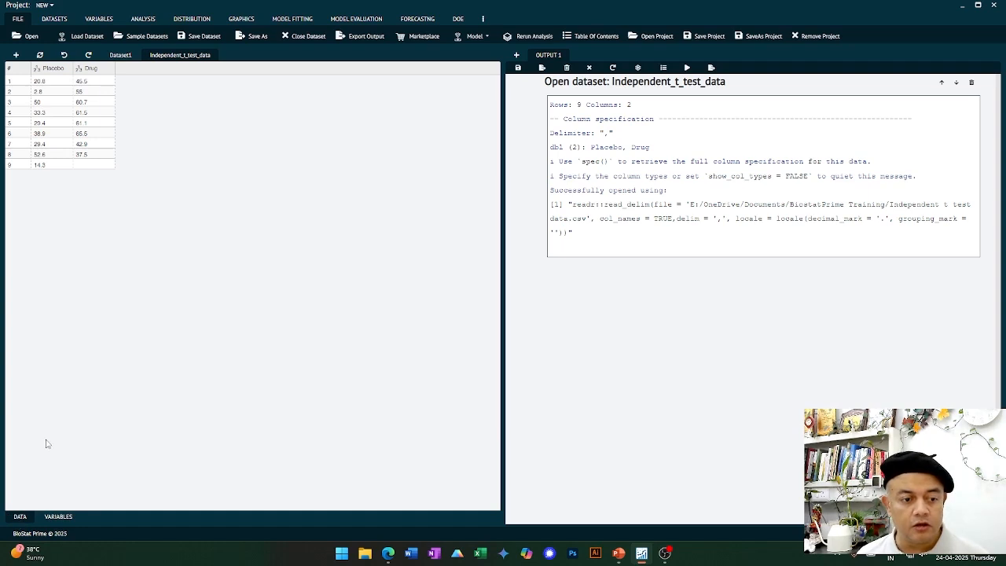
Step: Examine the variable properties of Placebo and Drug and the conversion options for Placebo, and return to the data values
left_click(50, 519)
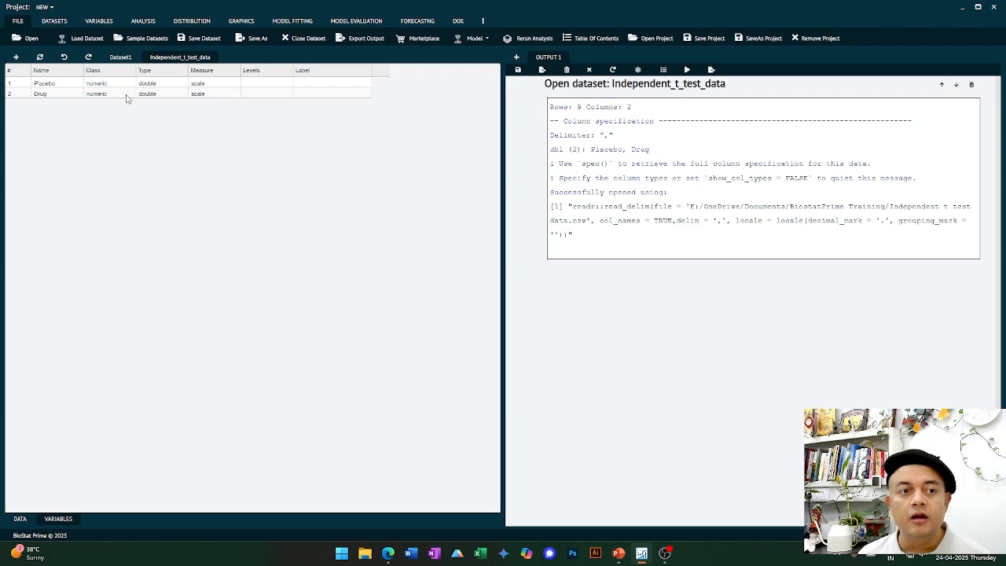
left_click(102, 85)
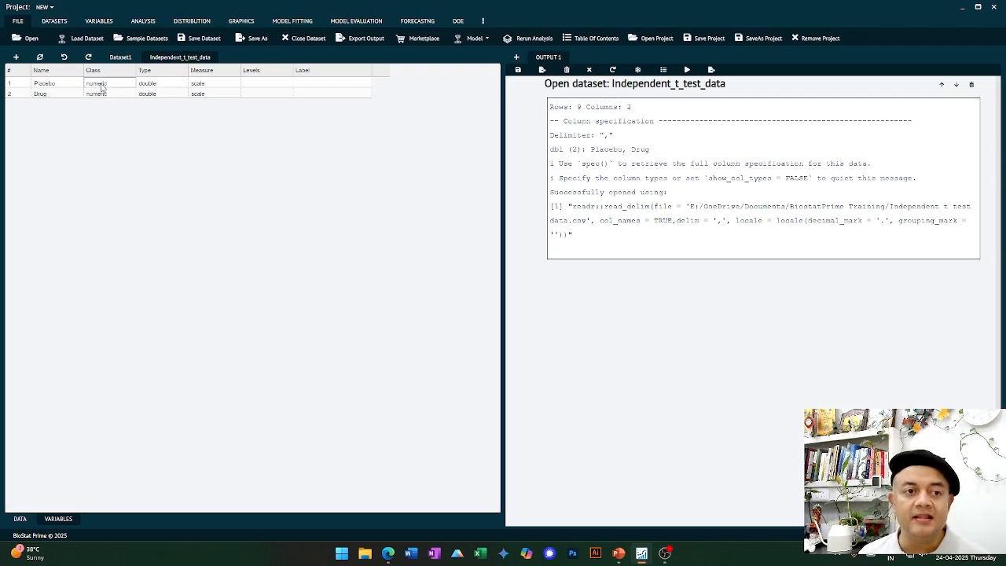
right_click(102, 88)
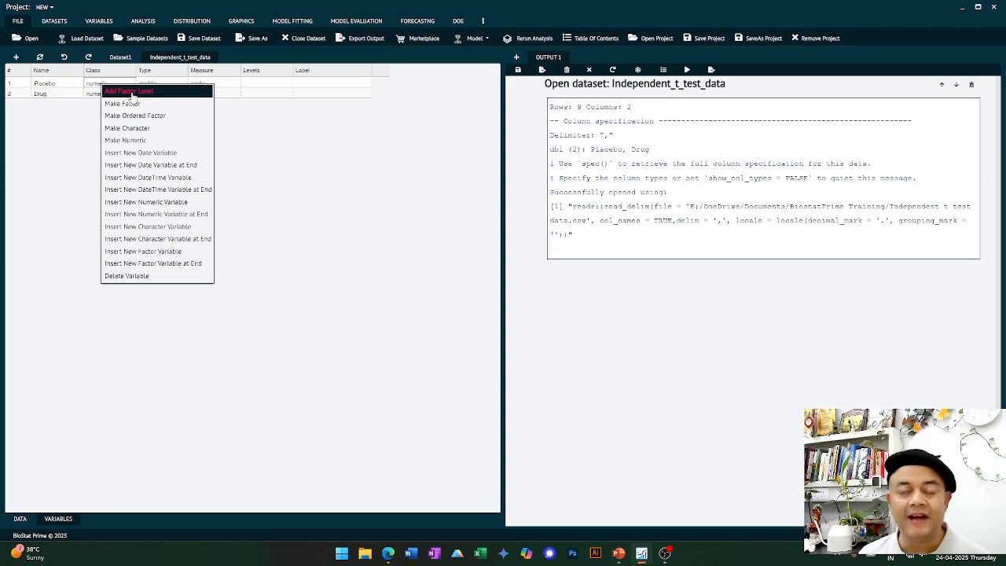
left_click(42, 176)
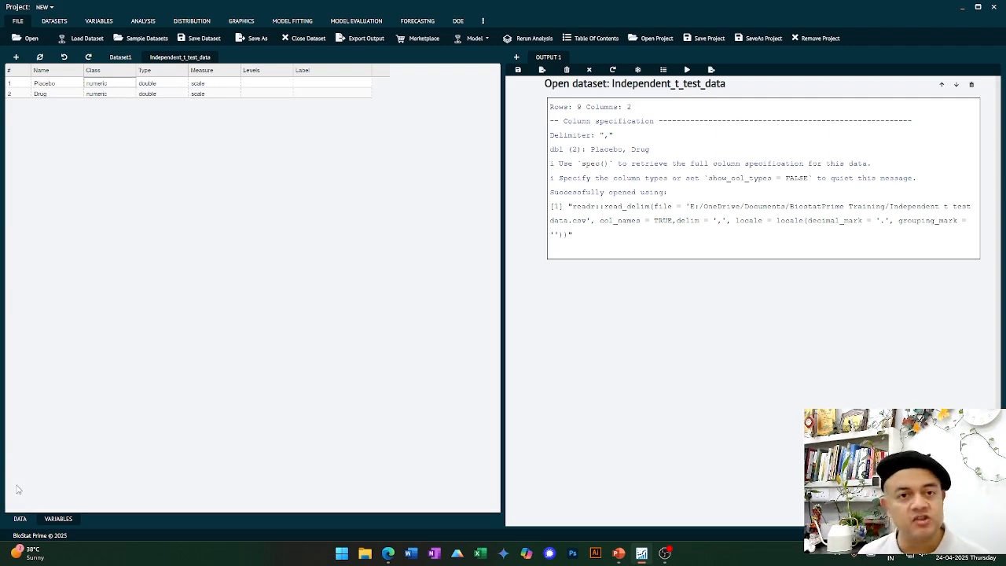
left_click(18, 520)
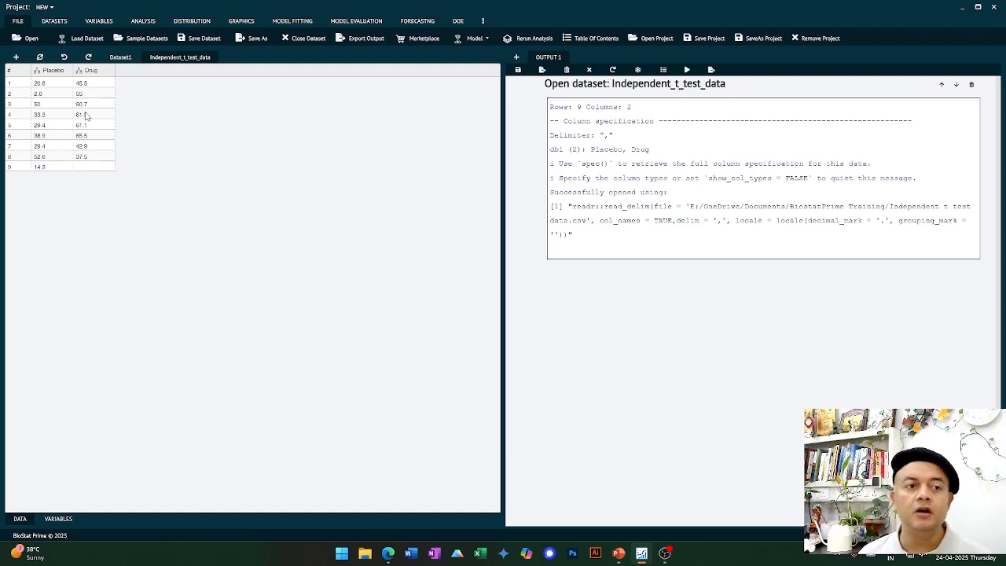
Step: Set up a wide-to-long reshape that overwrites the existing dataset, with Placebo and Drug as the variables to reshape
left_click(55, 22)
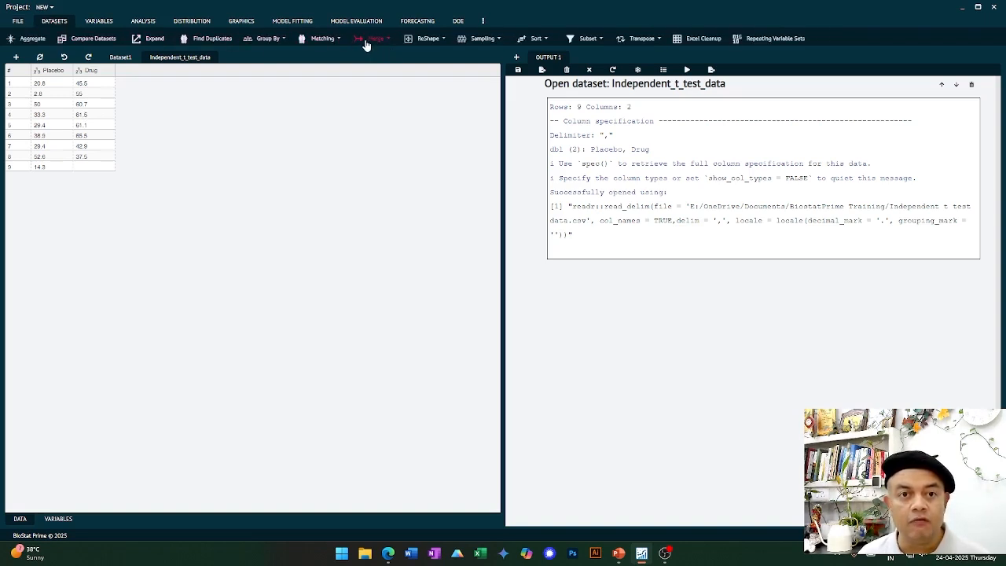
left_click(444, 41)
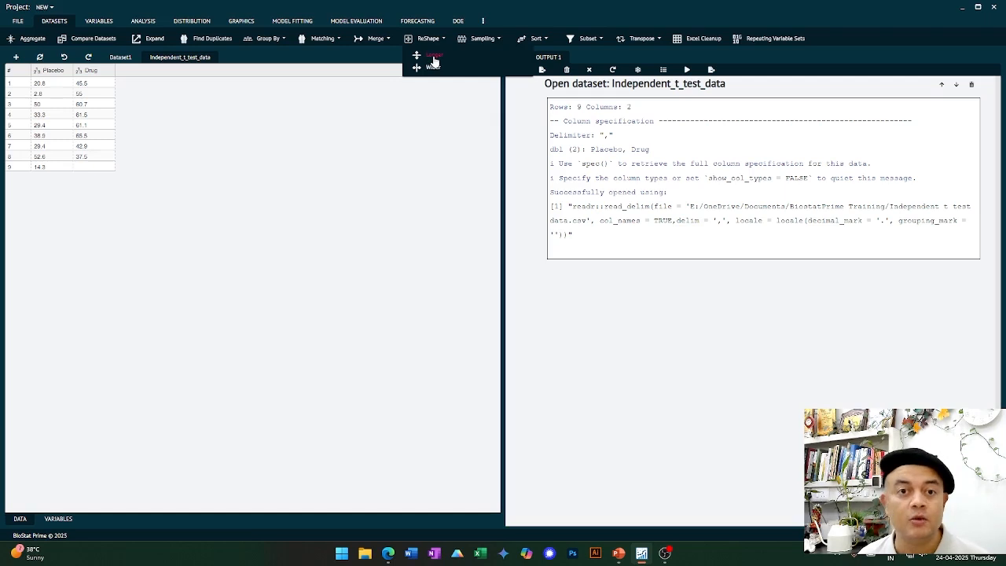
left_click(432, 56)
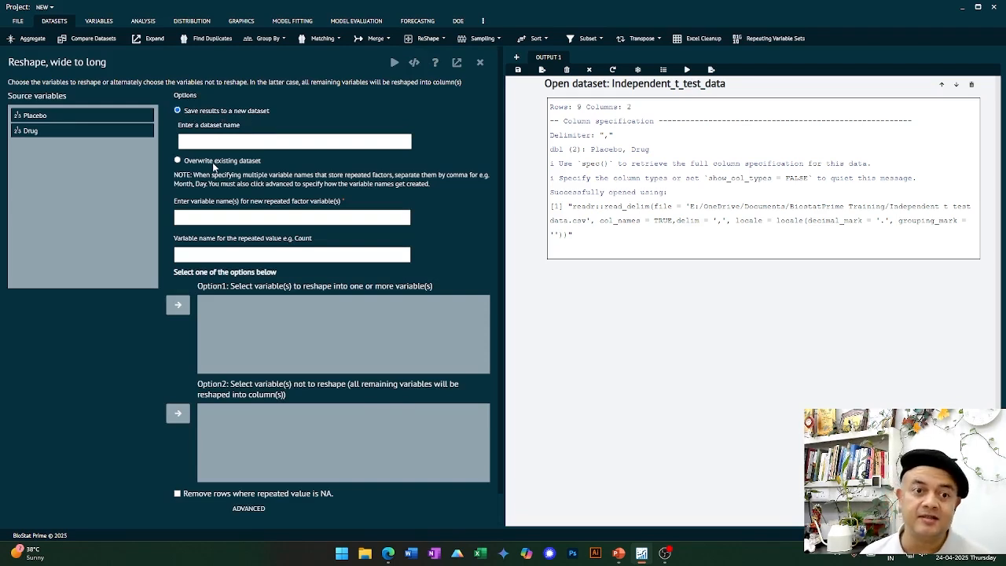
left_click(208, 162)
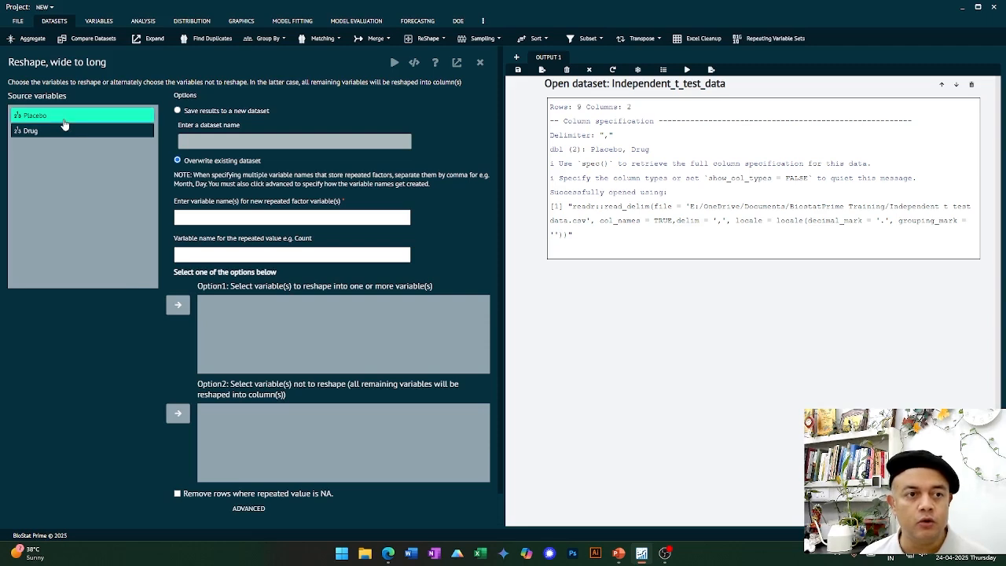
left_click(65, 121)
left_click(59, 132, "ctrl")
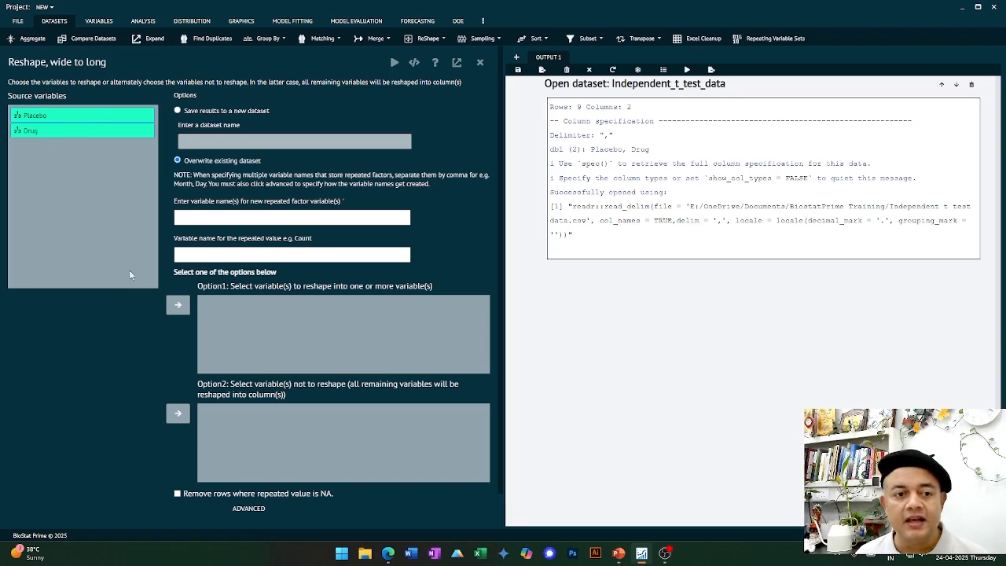
left_click(178, 307)
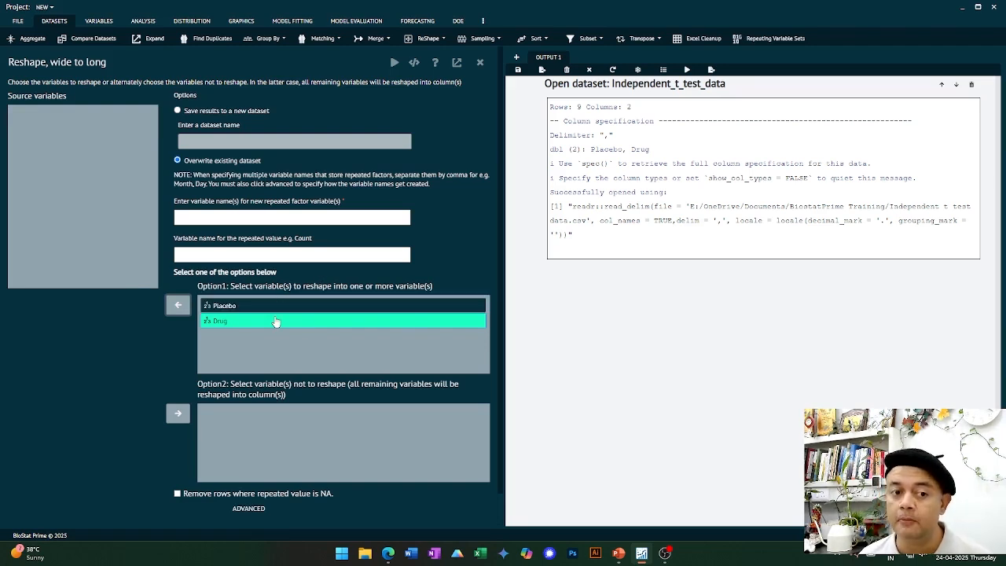
Step: Name the new repeated factor variable Tratments and the repeated value variable Concentration
left_click(209, 217)
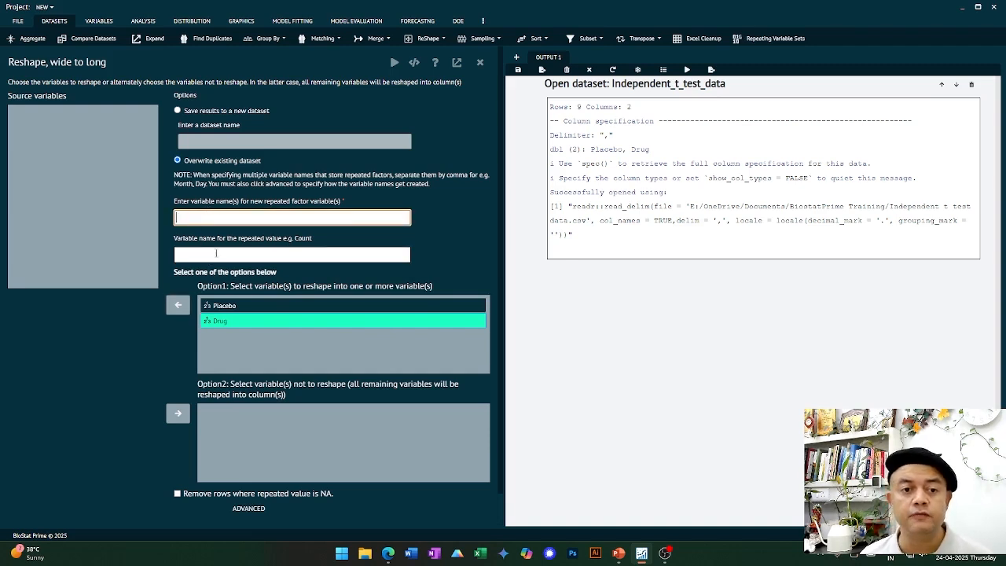
left_click(216, 253)
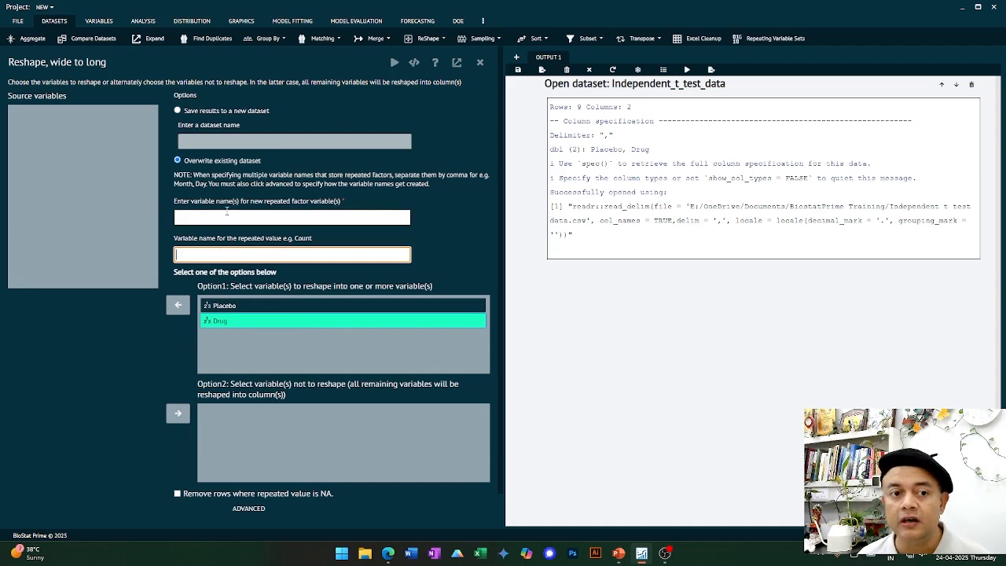
left_click(224, 214)
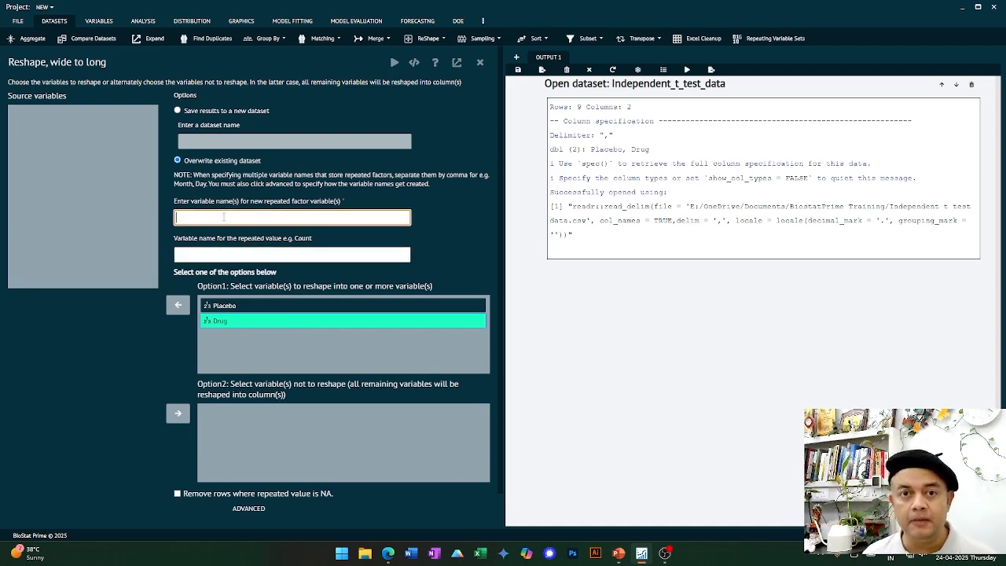
type("Tratm")
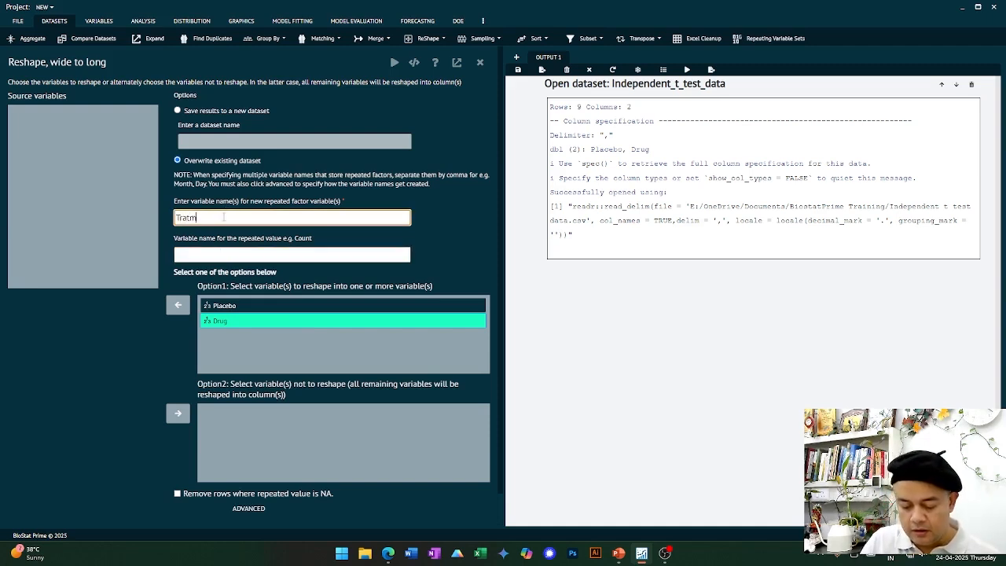
type("ents")
left_click(207, 252)
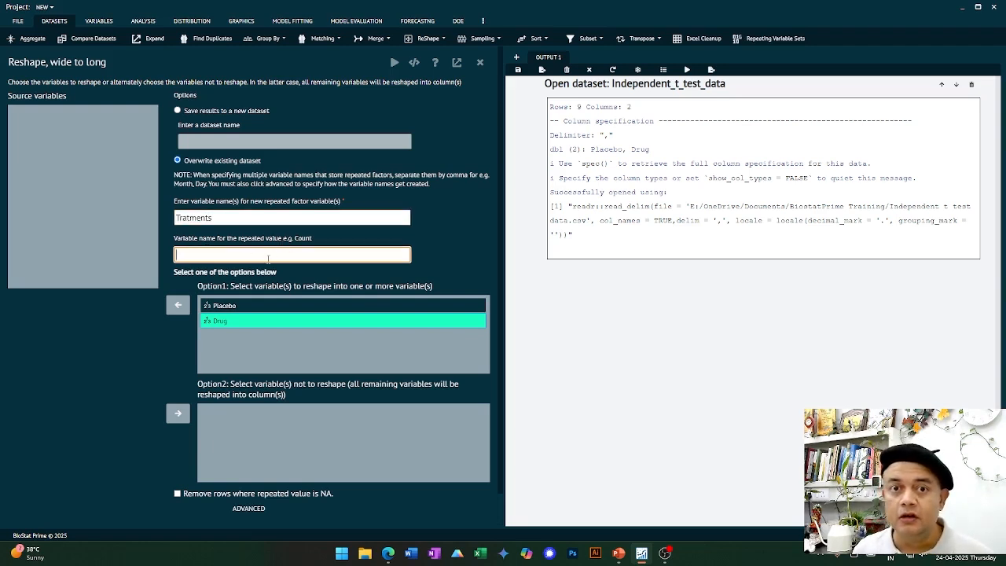
type("C")
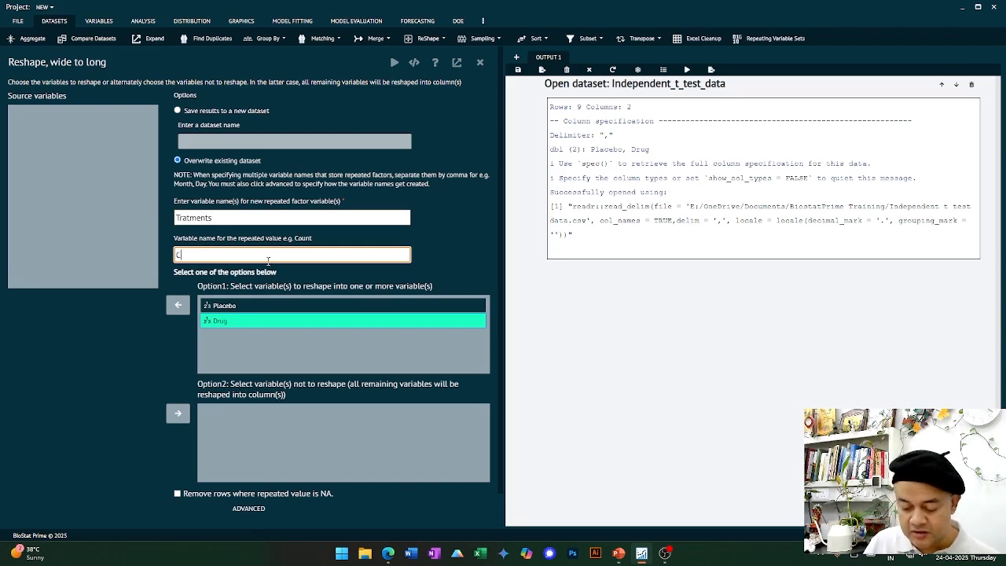
type("oncentration")
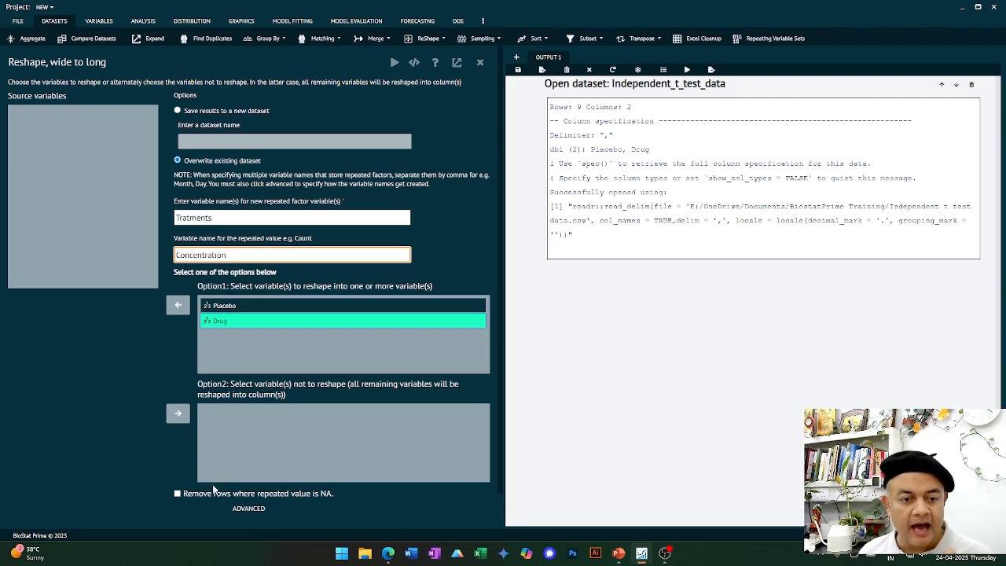
Step: Review the advanced reshape options and run the wide-to-long reshape
left_click(250, 509)
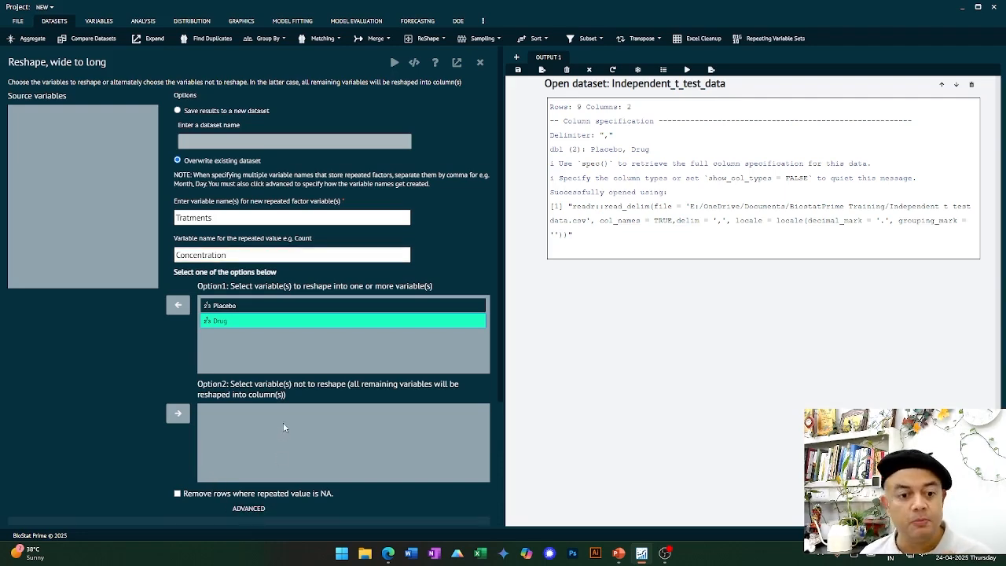
scroll(285, 427, "down", 3)
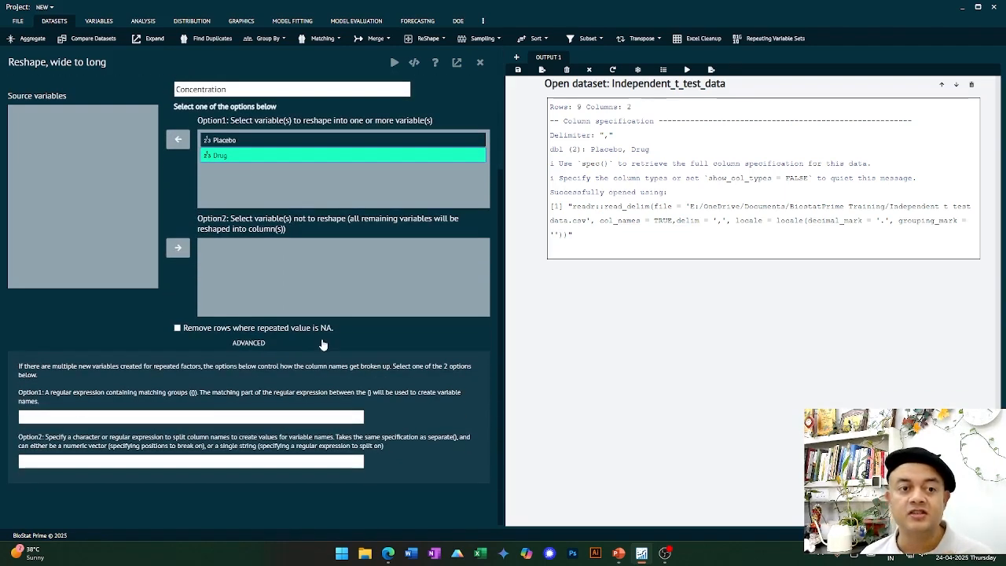
scroll(322, 343, "up", 3)
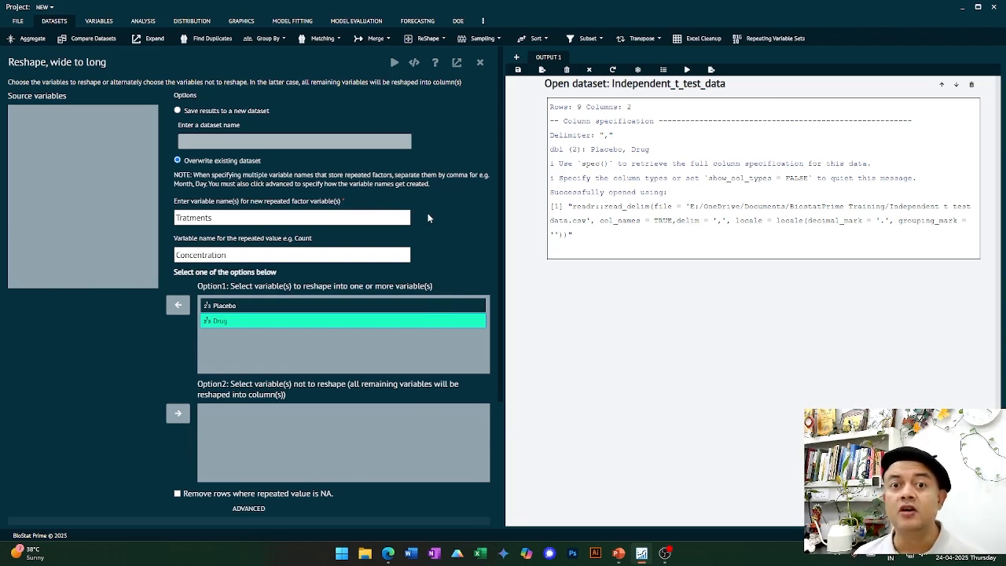
left_click(395, 69)
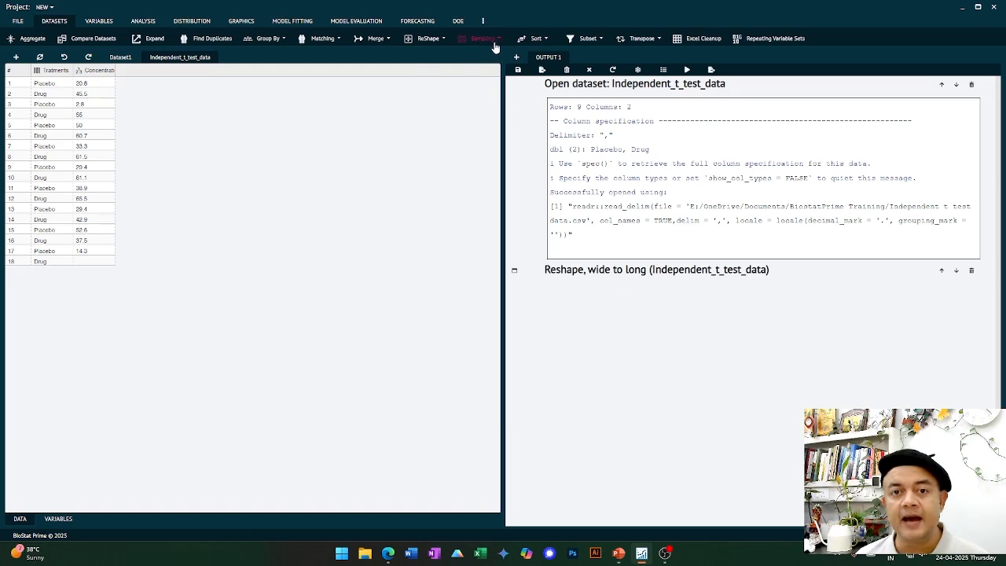
Step: Sort the dataset by the Tratments variable in ascending (asc) order
left_click(546, 41)
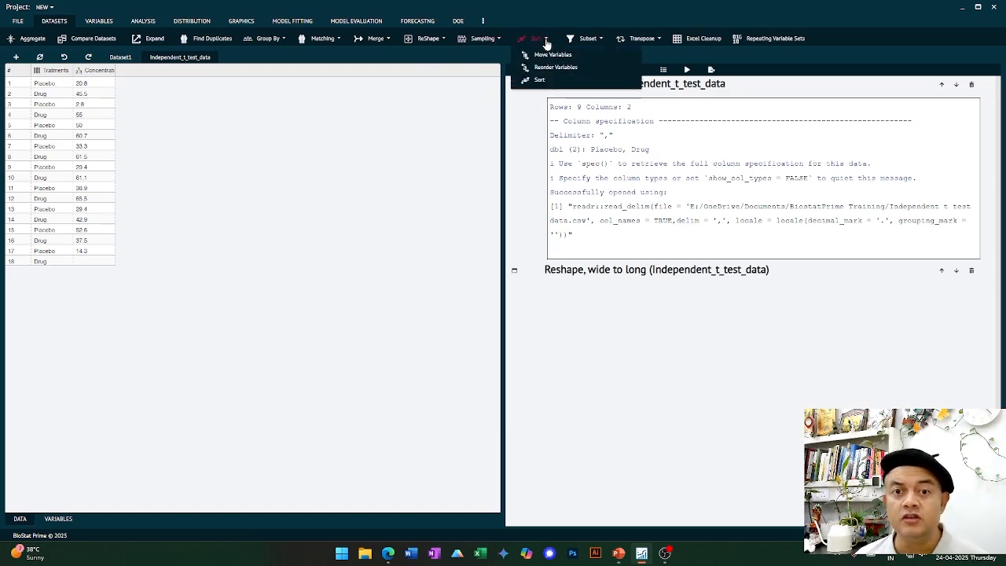
left_click(538, 81)
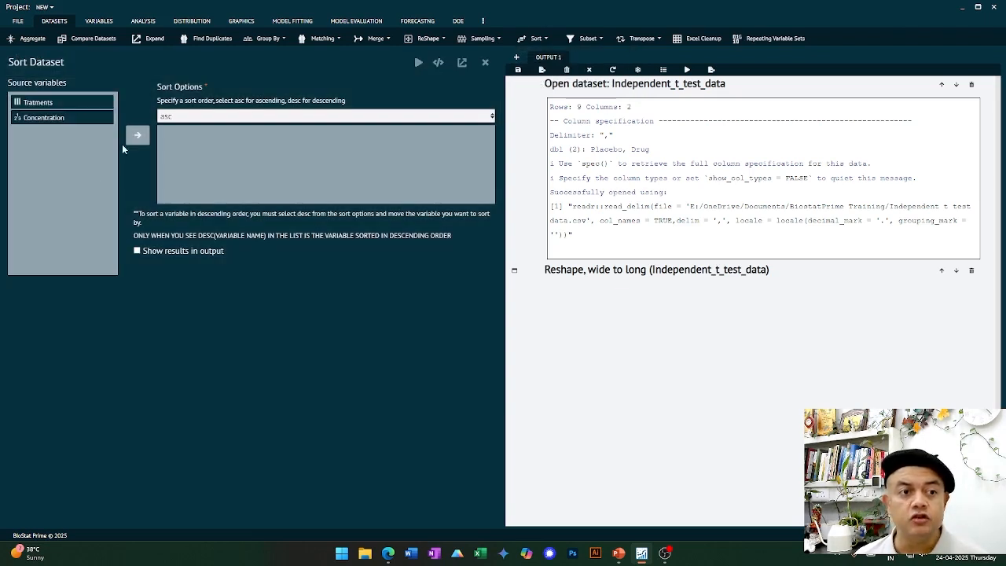
left_click(71, 119)
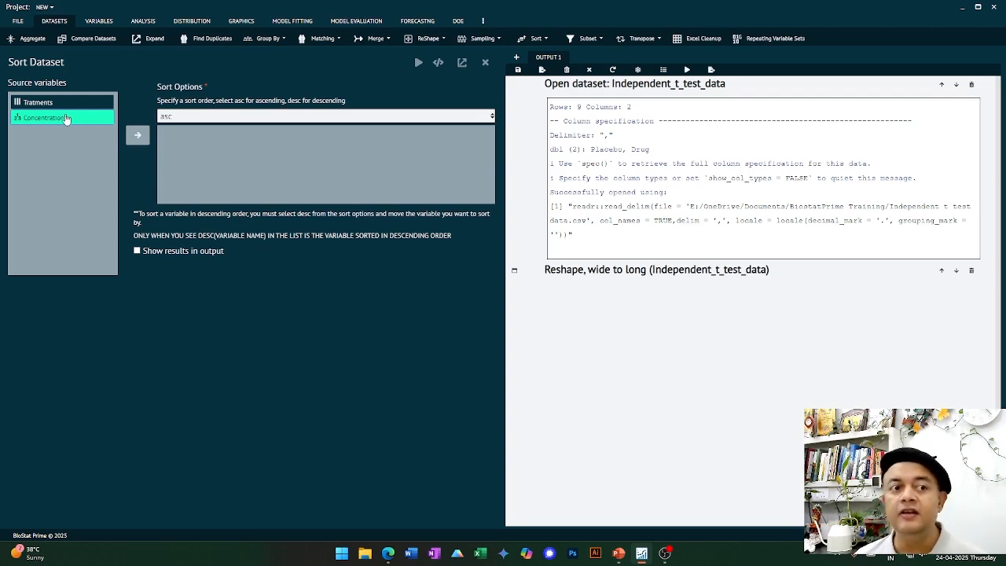
left_click(56, 110)
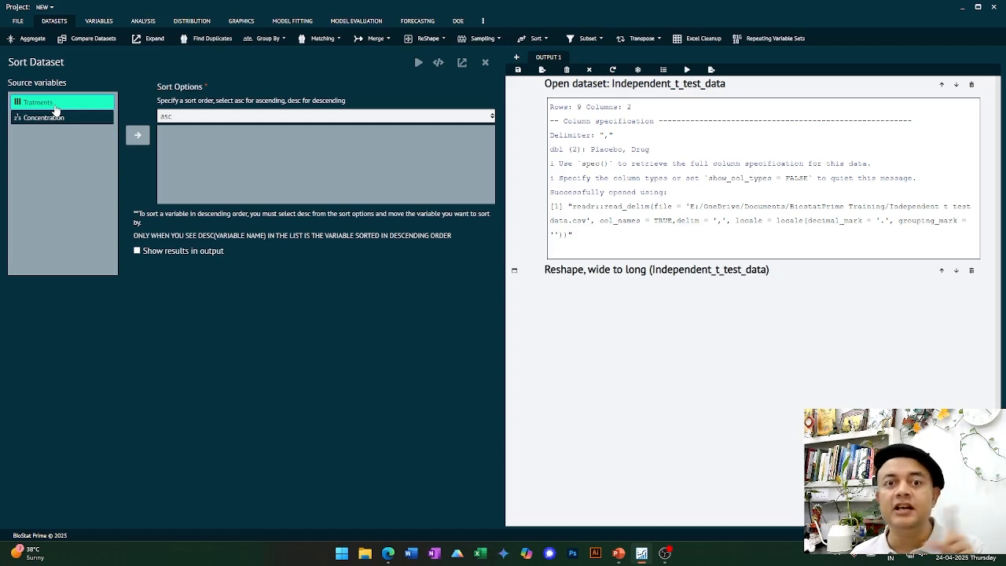
left_click(137, 139)
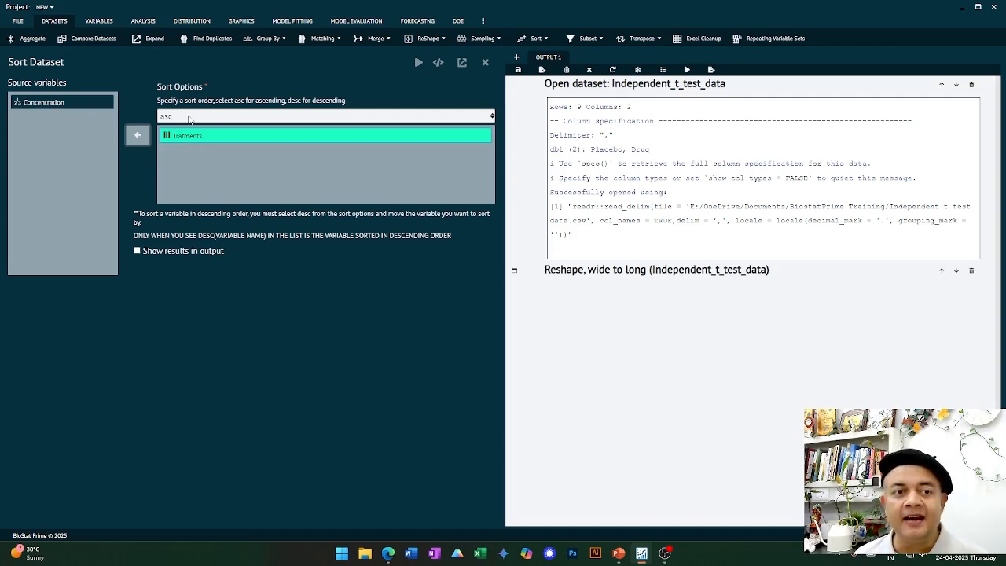
left_click(185, 116)
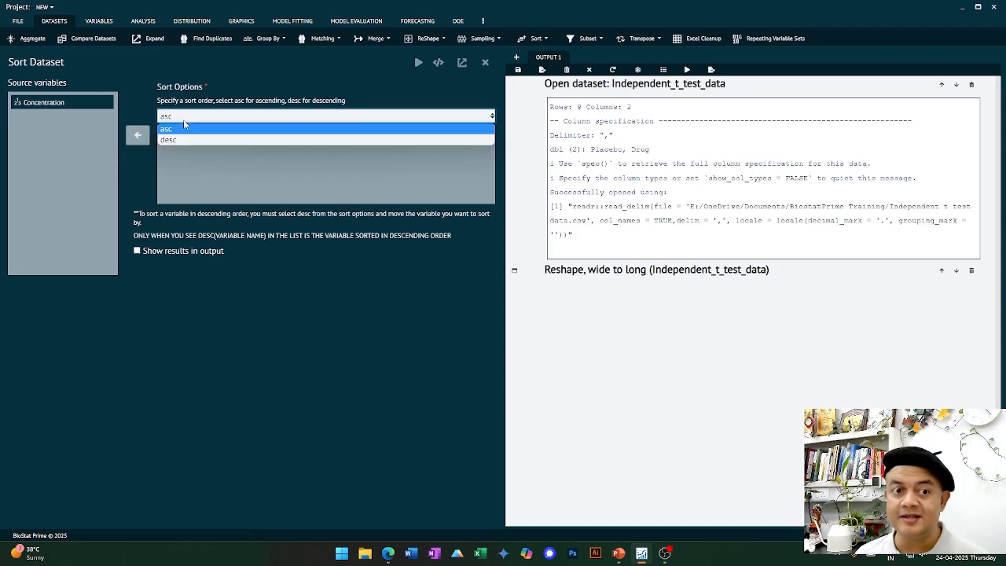
left_click(184, 125)
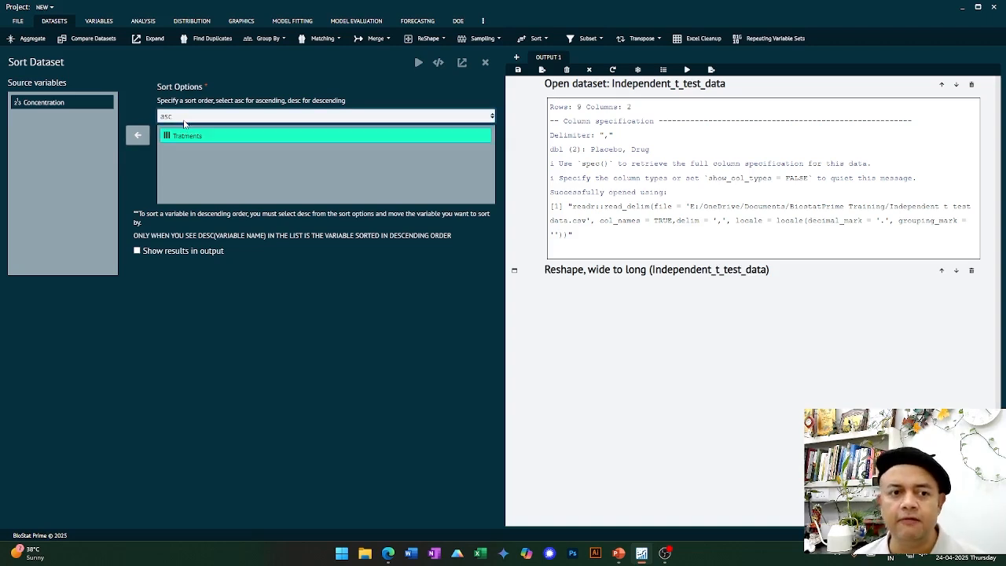
left_click(418, 66)
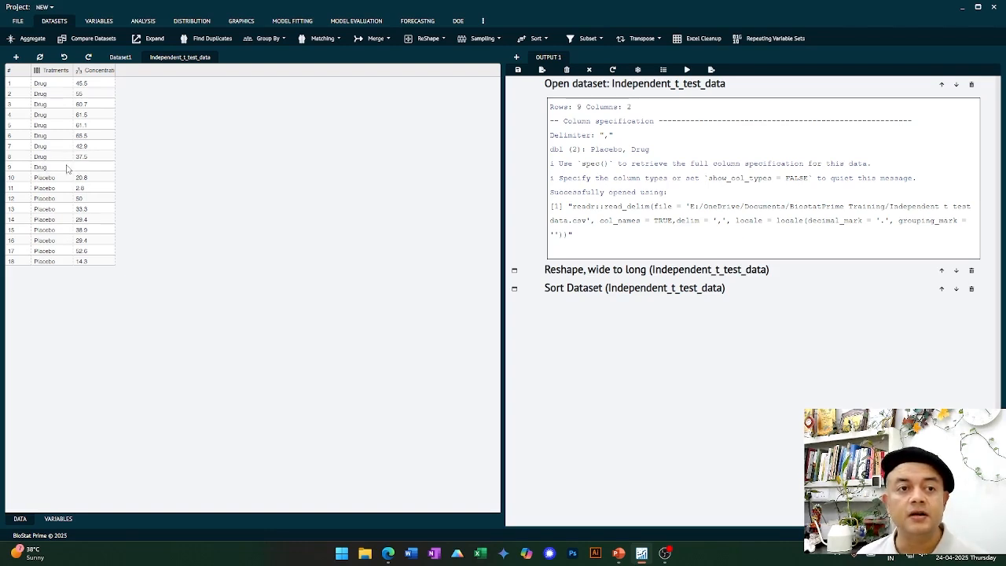
Step: Remove the rows with missing values (Remove NAs) across Concentration and Tratments, overwriting the existing dataset
left_click(92, 167)
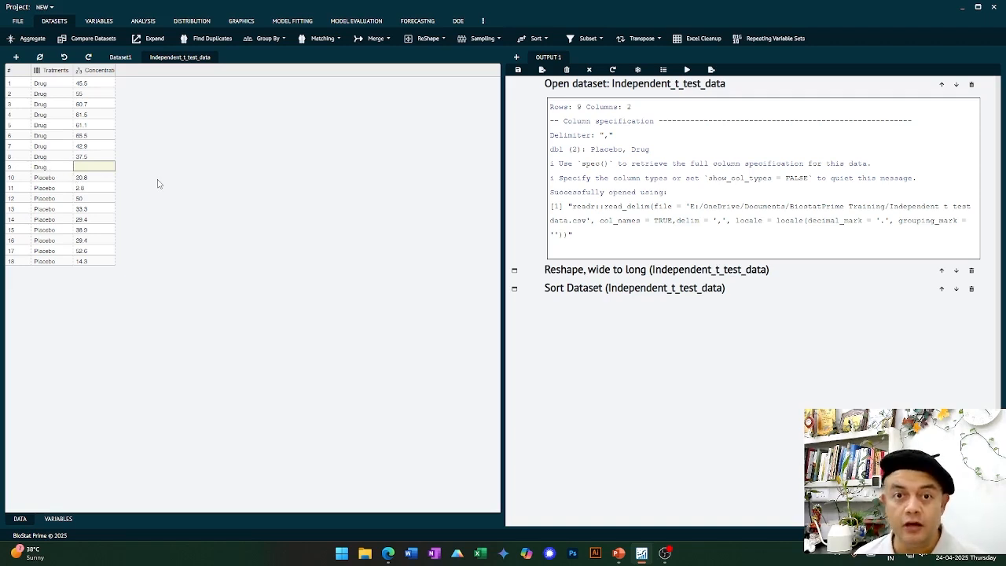
left_click(100, 24)
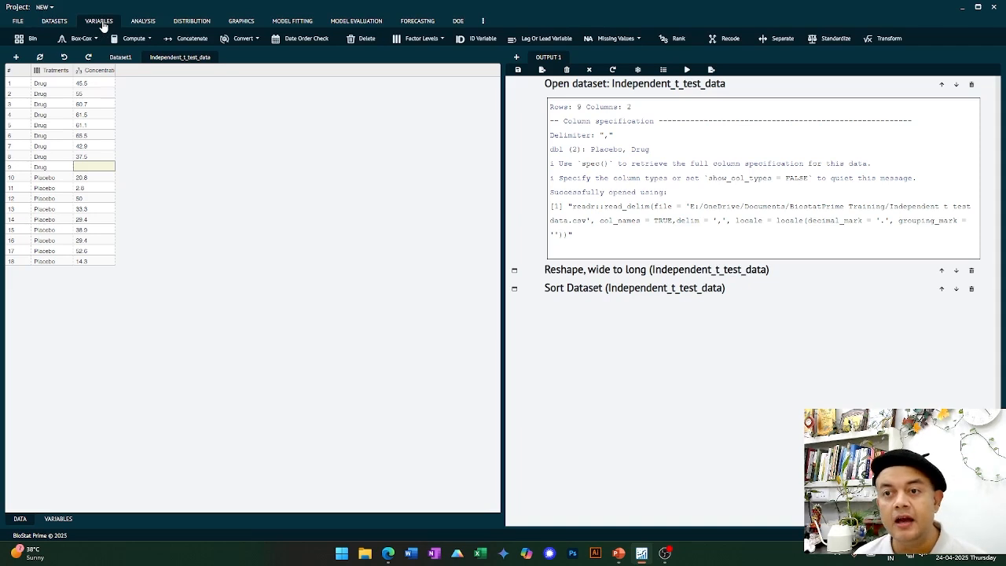
left_click(622, 44)
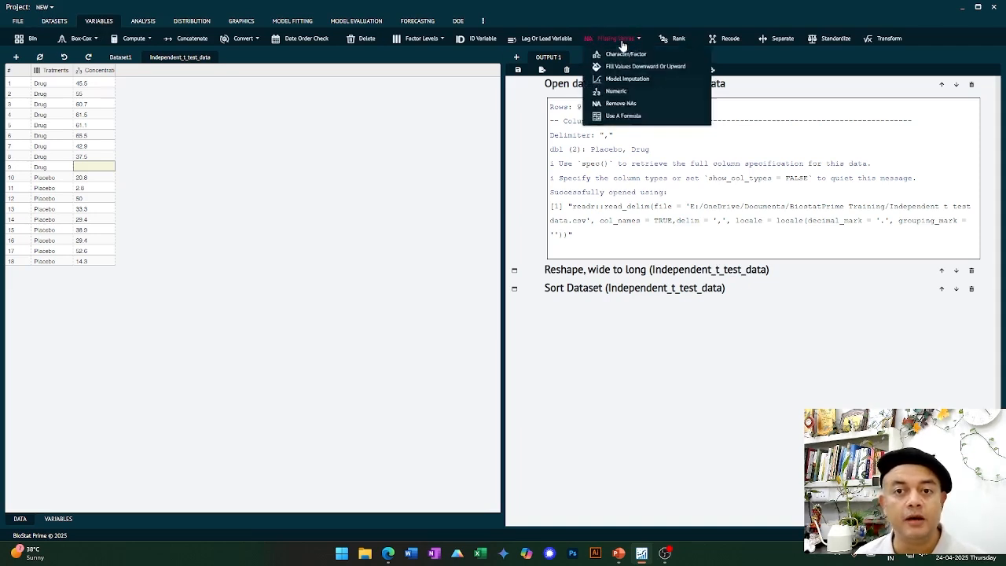
left_click(621, 106)
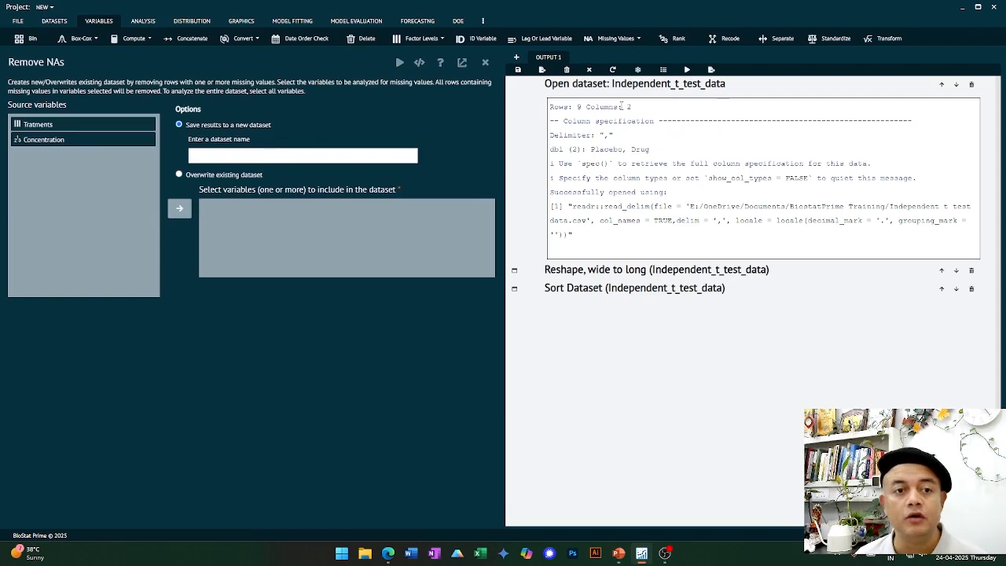
left_click(73, 140)
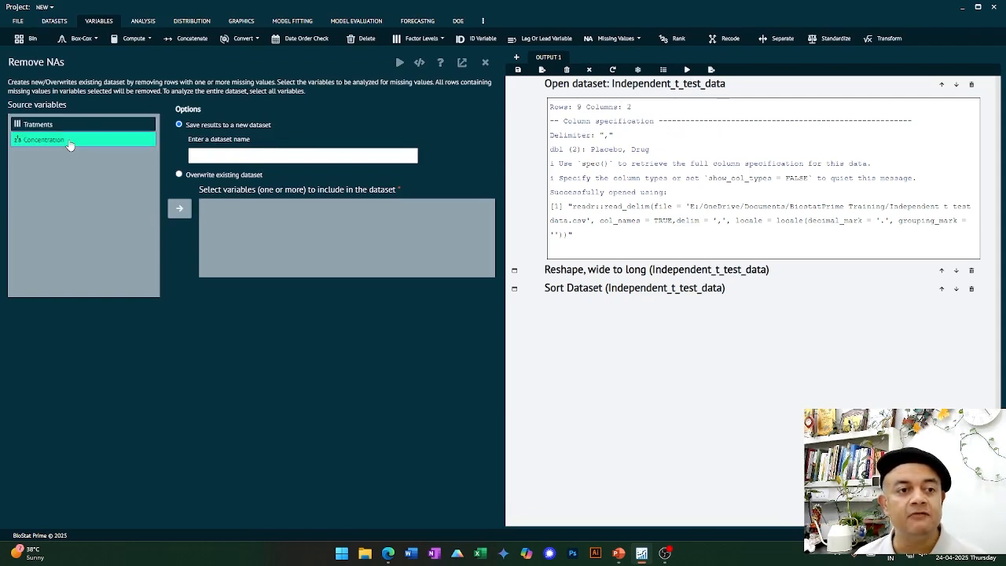
left_click(177, 210)
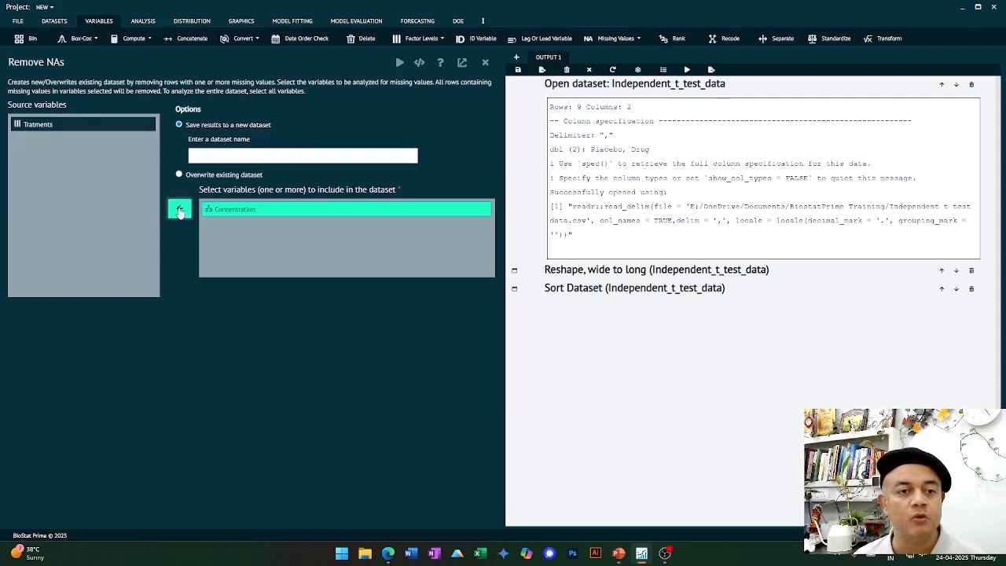
left_click(61, 125)
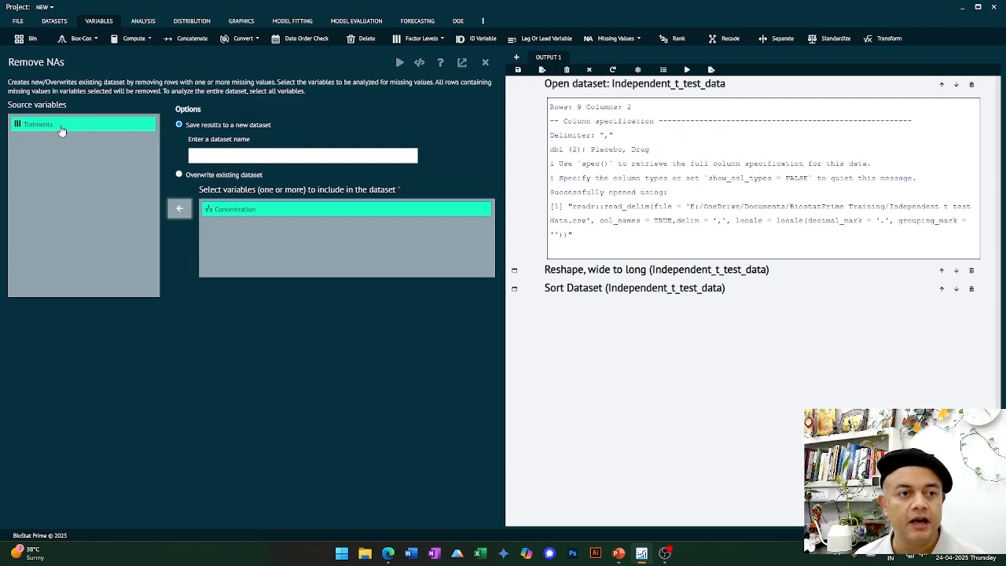
left_click(179, 214)
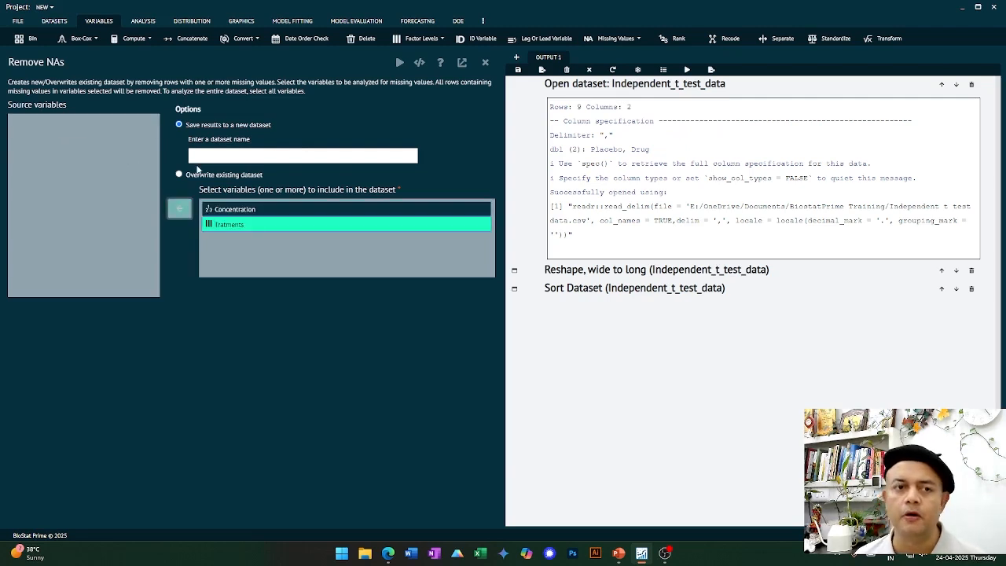
left_click(179, 175)
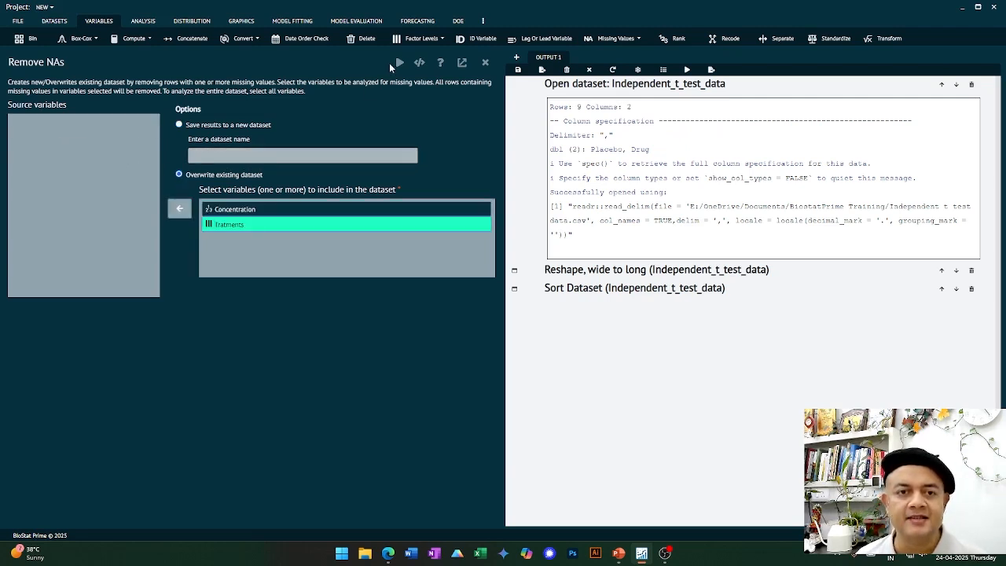
left_click(399, 64)
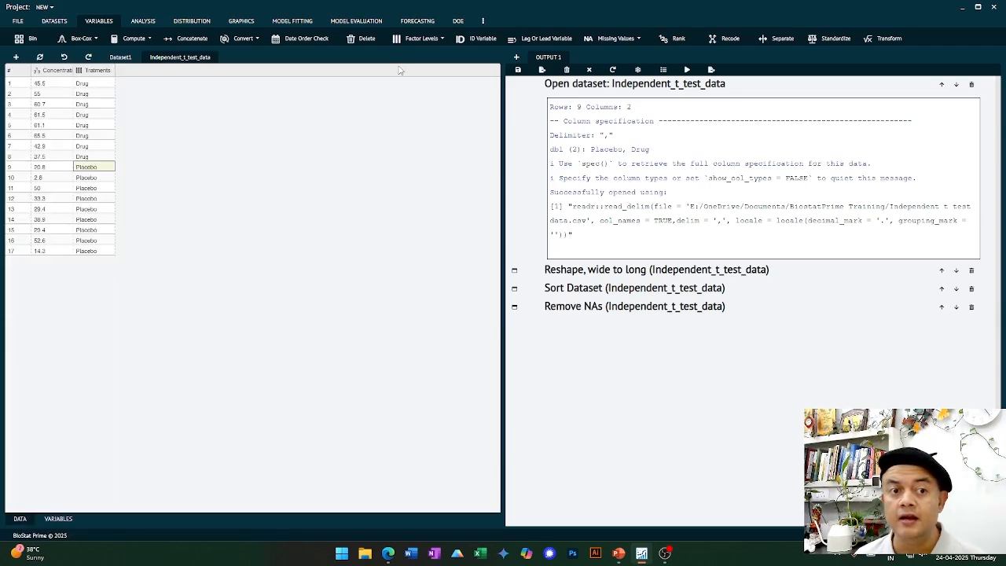